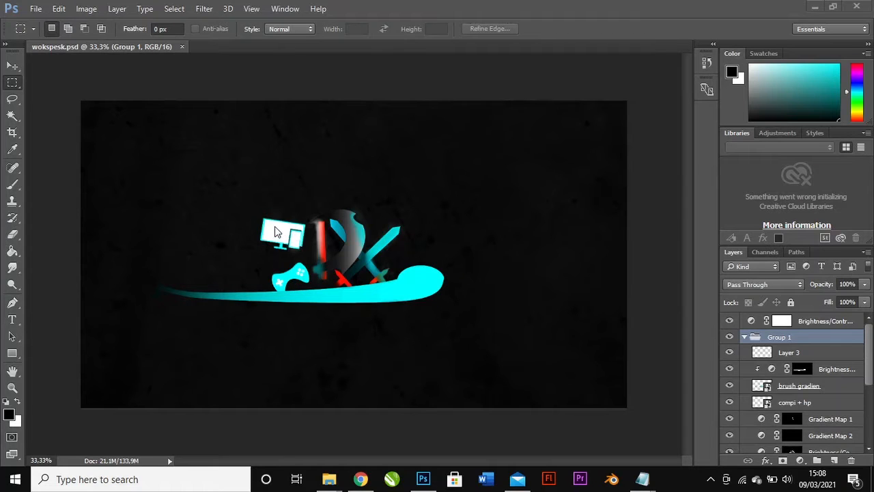
- Move the cyan stroke on the brush gradien layer to the canvas's left edge so its tail runs off the artwork
key(v)
click(853, 322)
scroll(847, 348, down, 1)
click(837, 356)
click(823, 372)
mouse_move(418, 291)
mouse_down()
mouse_move(406, 253)
mouse_move(300, 307)
mouse_move(149, 322)
mouse_move(153, 297)
mouse_move(192, 305)
mouse_move(433, 273)
mouse_move(392, 294)
mouse_move(424, 287)
mouse_move(321, 308)
mouse_move(210, 313)
mouse_move(274, 313)
mouse_move(114, 306)
mouse_move(198, 306)
mouse_up()
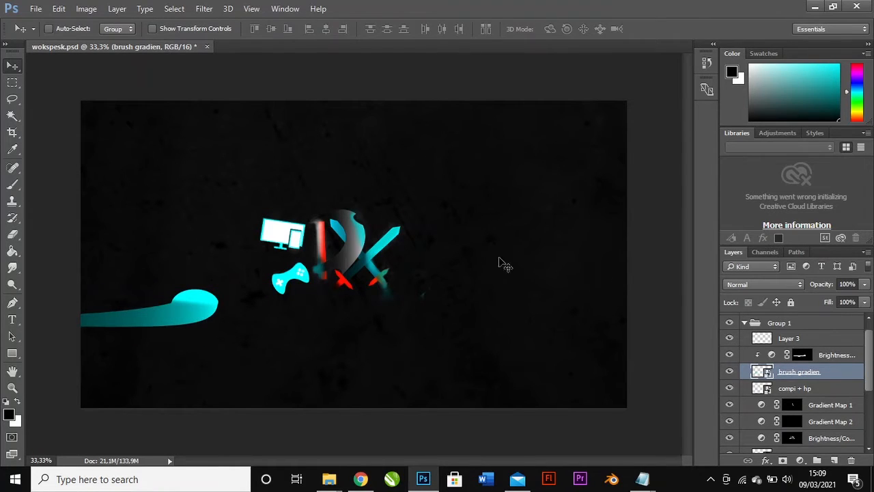
- Select the compi + hp layer and look over its opacity control and the document's export options
click(821, 390)
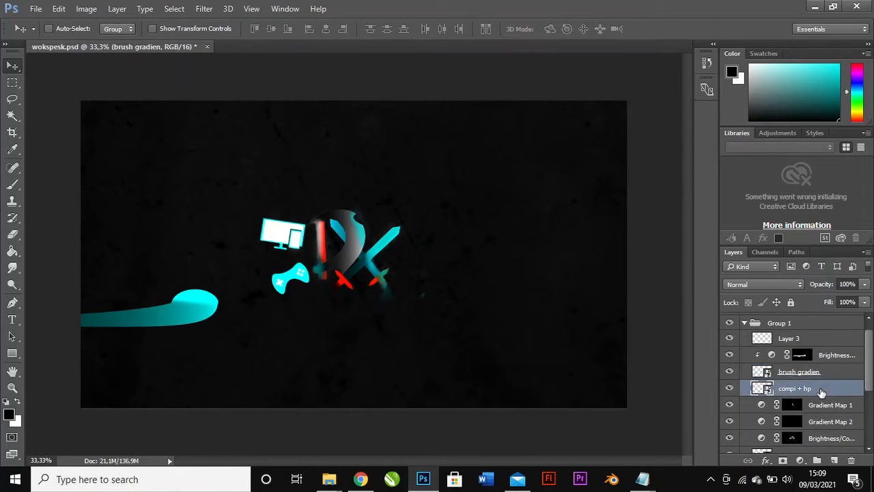
click(865, 286)
mouse_move(866, 302)
mouse_down()
mouse_move(795, 304)
mouse_move(866, 302)
mouse_up()
click(28, 8)
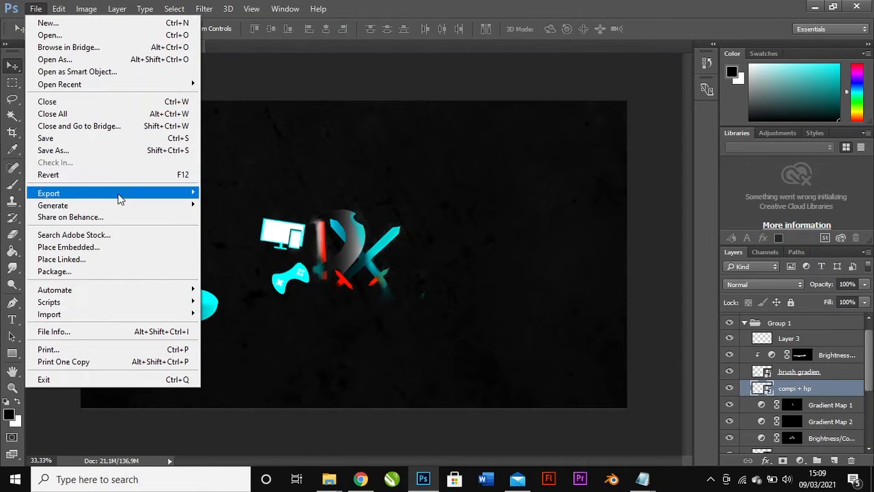
mouse_move(123, 194)
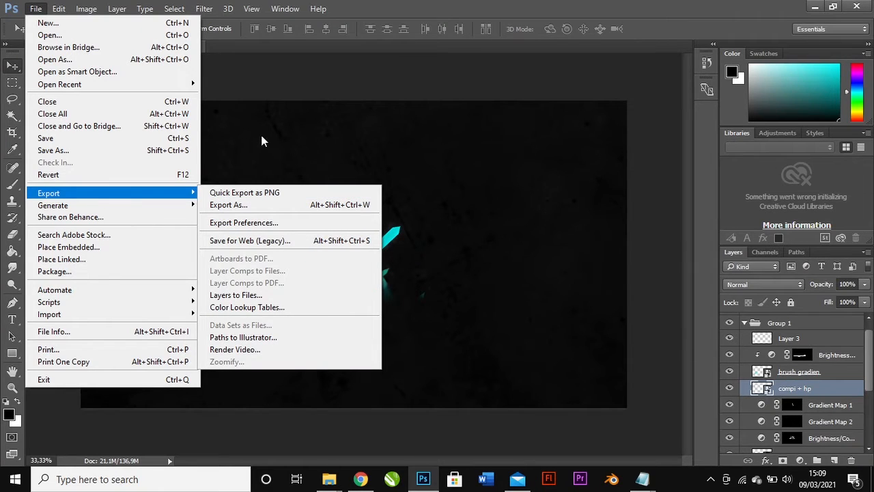
click(301, 68)
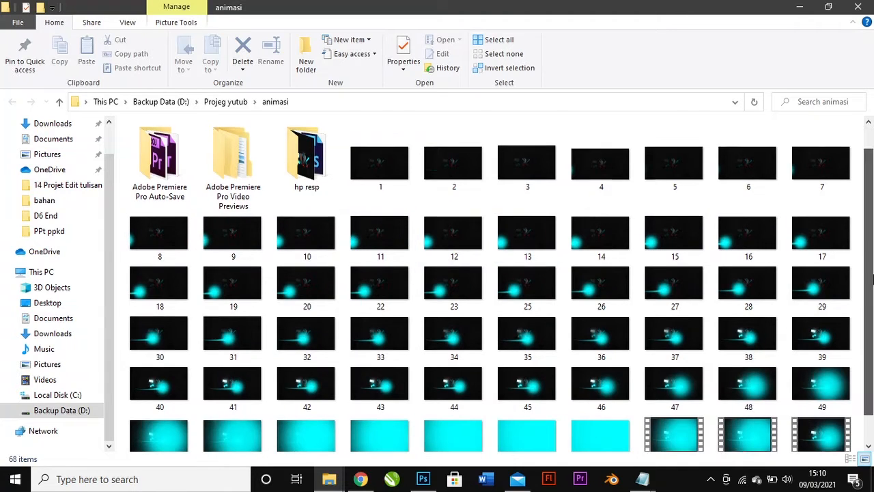
- Switch to File Explorer, look through the exported frames in the animasi folder and open image 1
scroll(675, 245, down, 2)
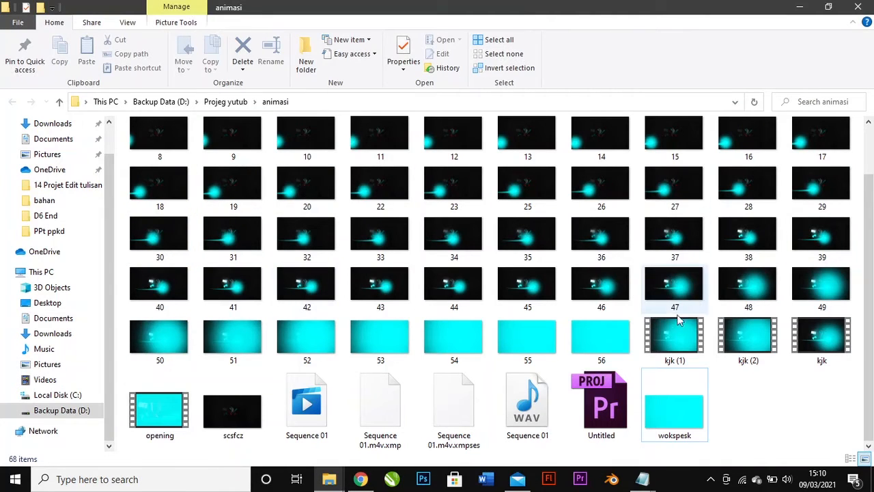
scroll(872, 321, up, 2)
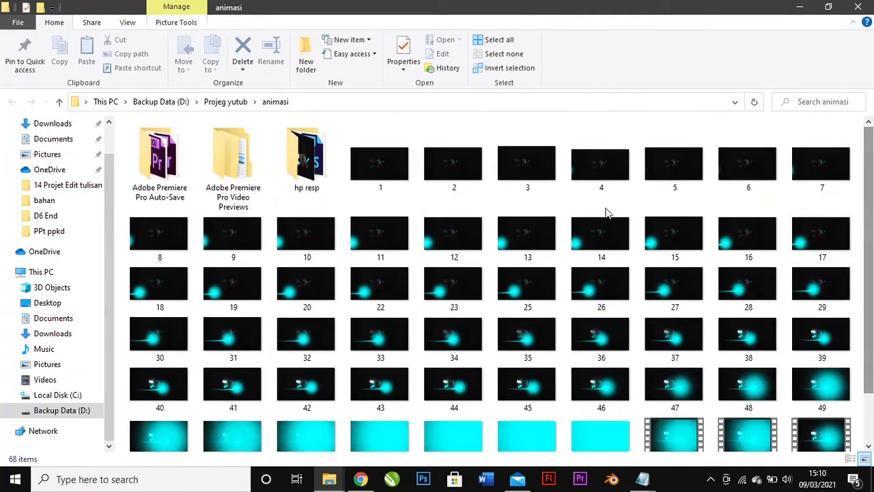
double_click(393, 171)
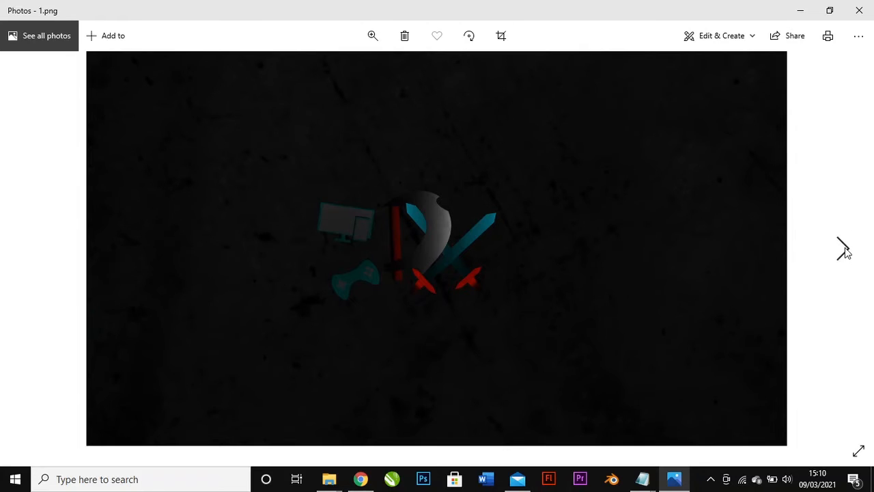
- Go back and forth through the first frames up to 8.png to examine how the glow enters
click(844, 250)
click(843, 249)
click(843, 248)
click(843, 249)
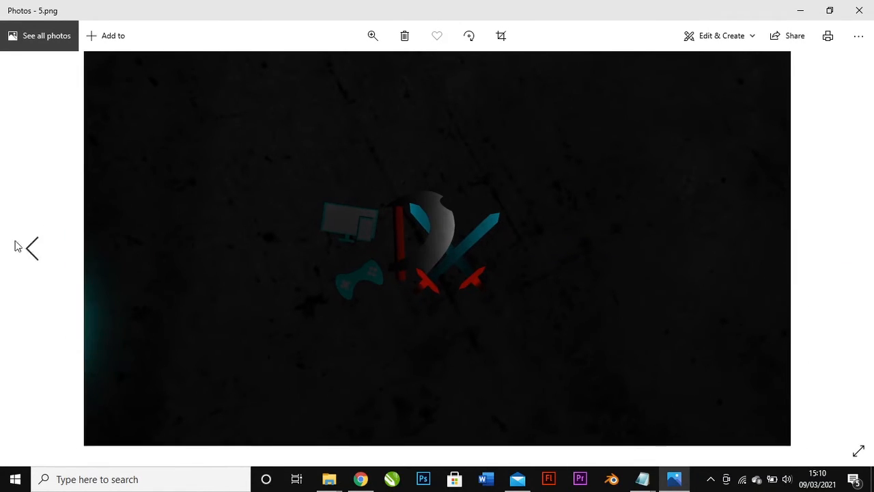
click(32, 248)
click(32, 248)
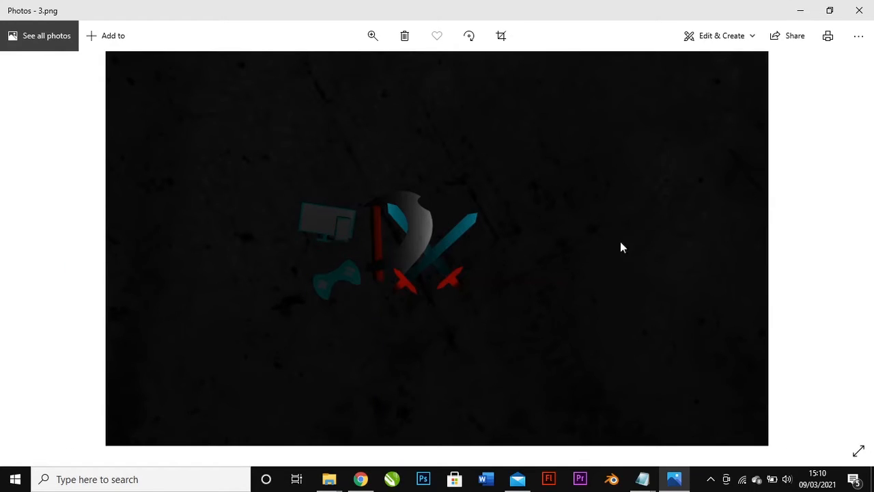
click(844, 250)
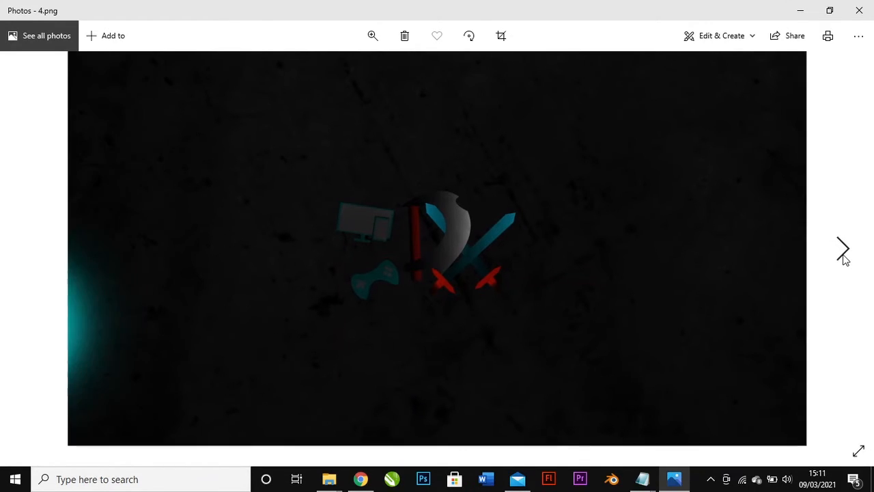
click(845, 250)
click(845, 250)
click(844, 257)
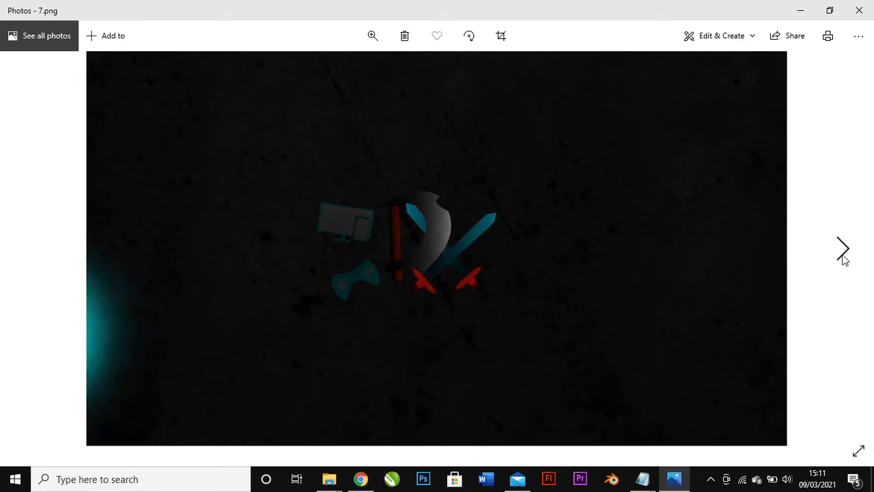
click(844, 257)
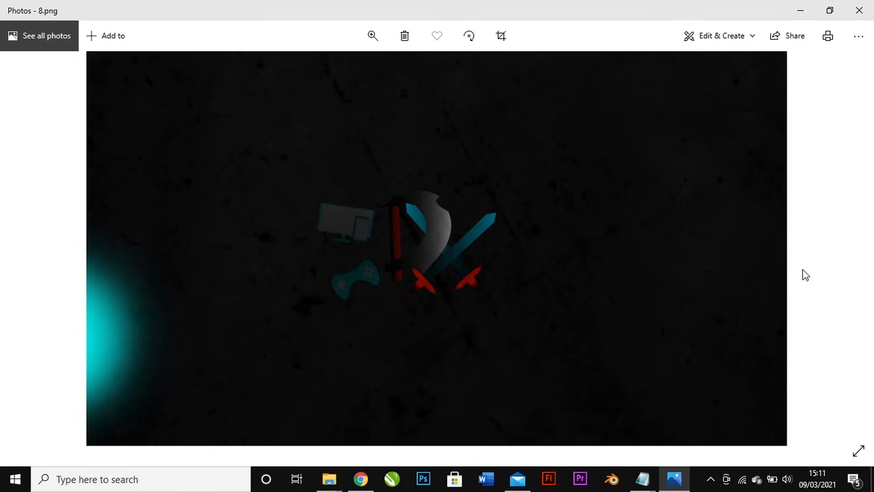
- View the frames after 8.png in sequence to examine the glowing stroke's movement and the lighting on the logo
click(844, 247)
click(843, 250)
click(842, 250)
click(842, 251)
click(841, 252)
click(841, 251)
click(842, 251)
click(841, 251)
click(842, 251)
click(842, 251)
click(841, 251)
click(841, 252)
click(841, 251)
click(842, 252)
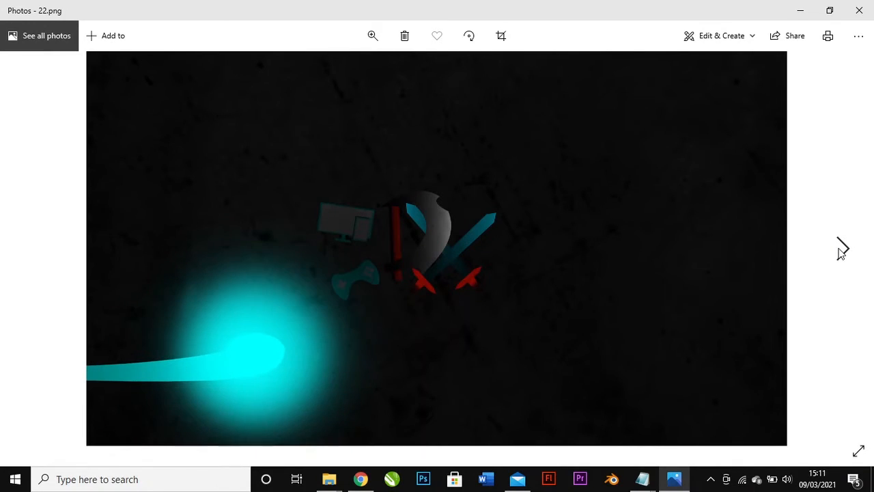
click(842, 252)
click(842, 251)
click(841, 251)
click(841, 252)
click(842, 251)
click(841, 252)
click(841, 252)
click(841, 252)
click(841, 251)
click(842, 251)
click(841, 252)
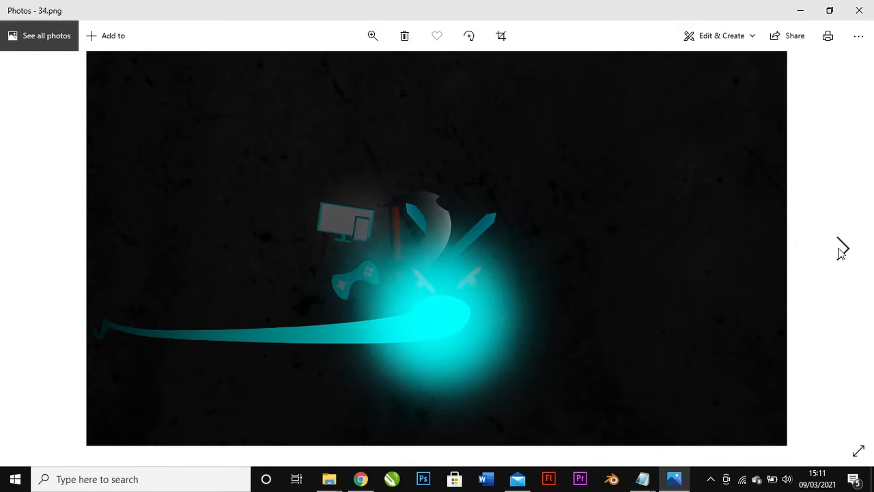
click(841, 251)
click(842, 252)
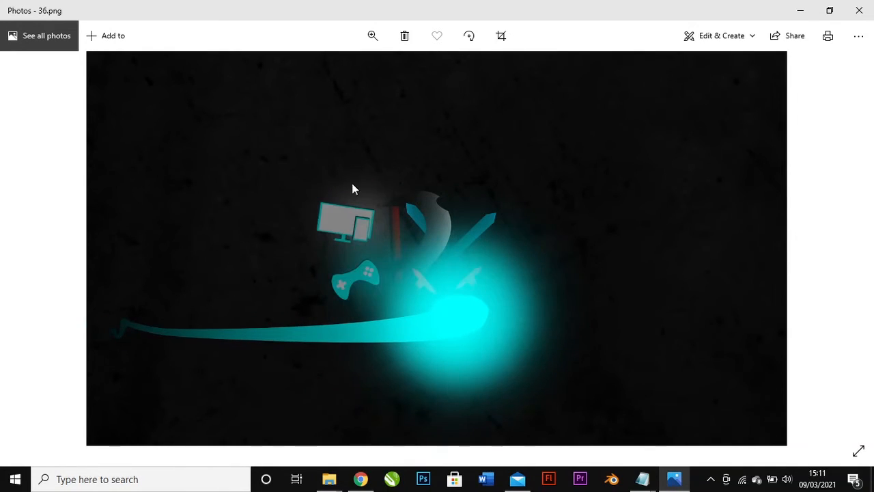
click(843, 251)
click(843, 250)
click(844, 251)
click(843, 251)
click(843, 251)
click(844, 251)
click(843, 250)
click(843, 250)
click(843, 251)
click(844, 250)
click(844, 250)
click(844, 251)
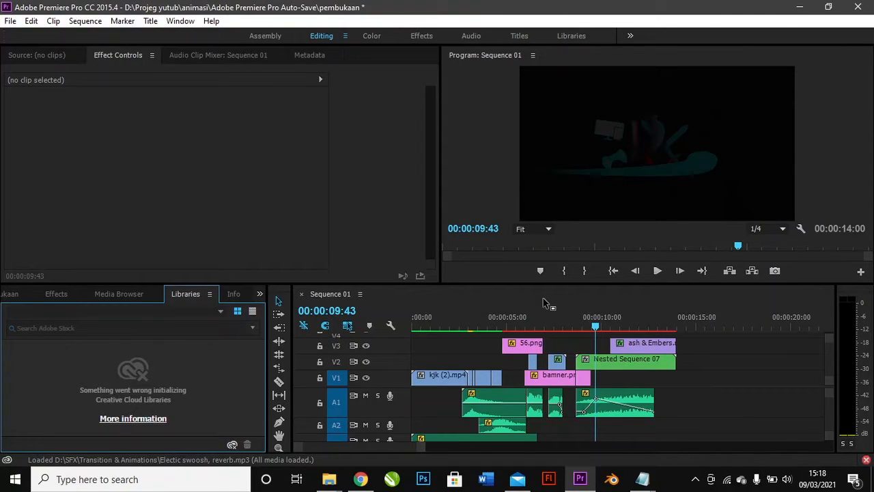
- Switch to Premiere Pro, inspect the kjk (2).mp4 clip at the sequence start, and look over the import and export options
drag(596, 329, 433, 343)
click(441, 374)
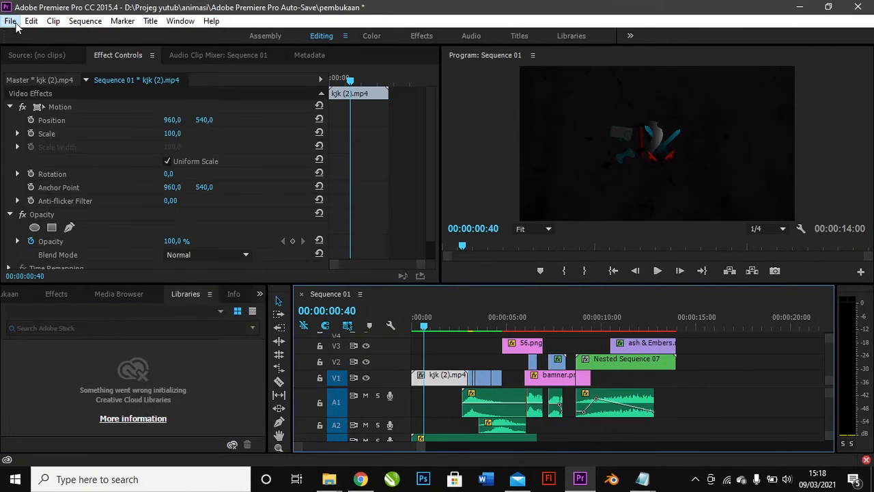
click(11, 21)
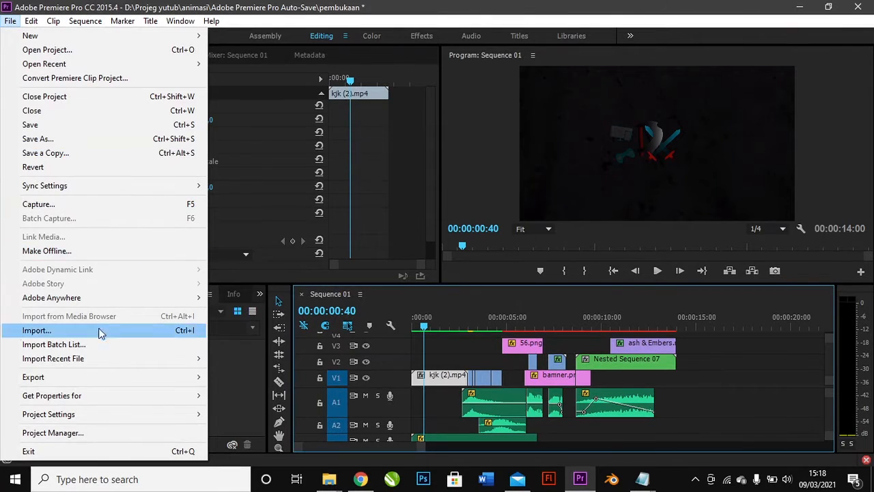
mouse_move(103, 381)
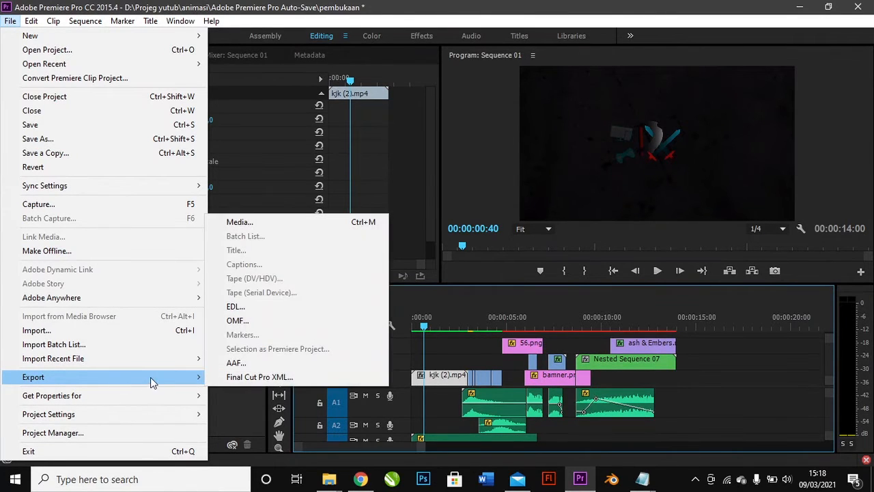
click(425, 370)
click(451, 347)
- Preview the intro up to about 3 seconds, then inspect its swoosh and music audio clips and the project's media
click(414, 325)
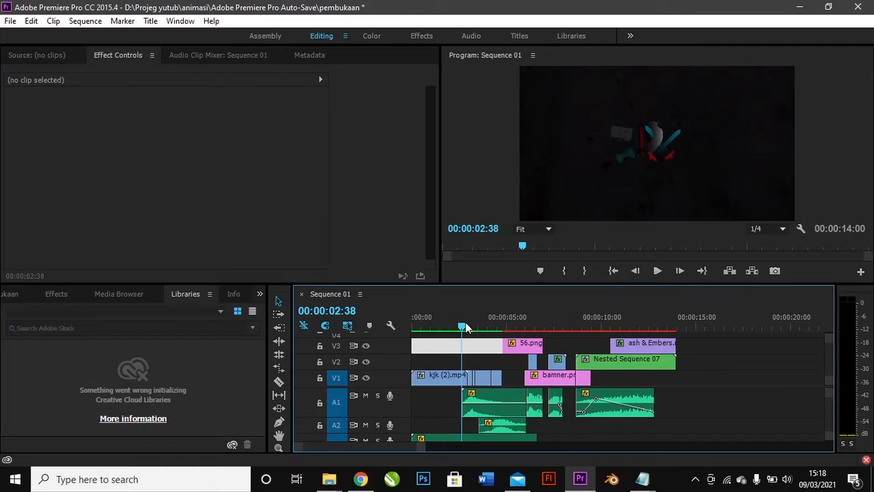
drag(463, 324, 475, 325)
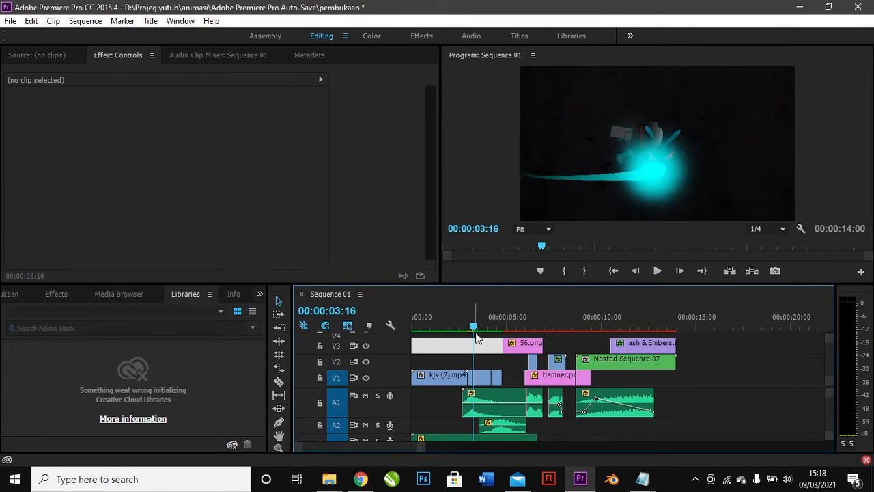
click(487, 396)
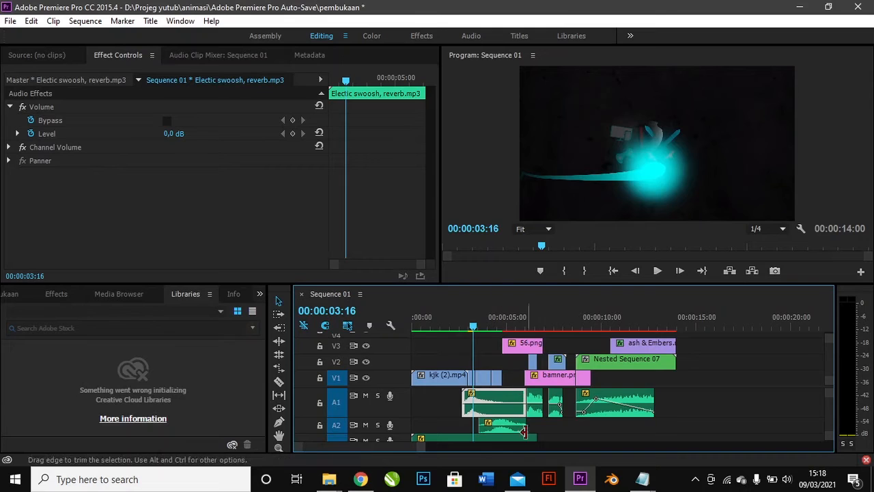
click(521, 429)
click(519, 440)
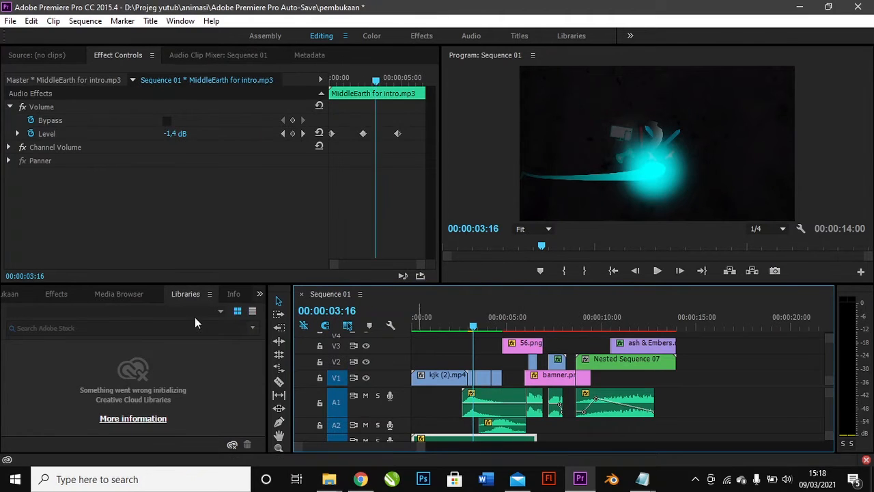
click(17, 293)
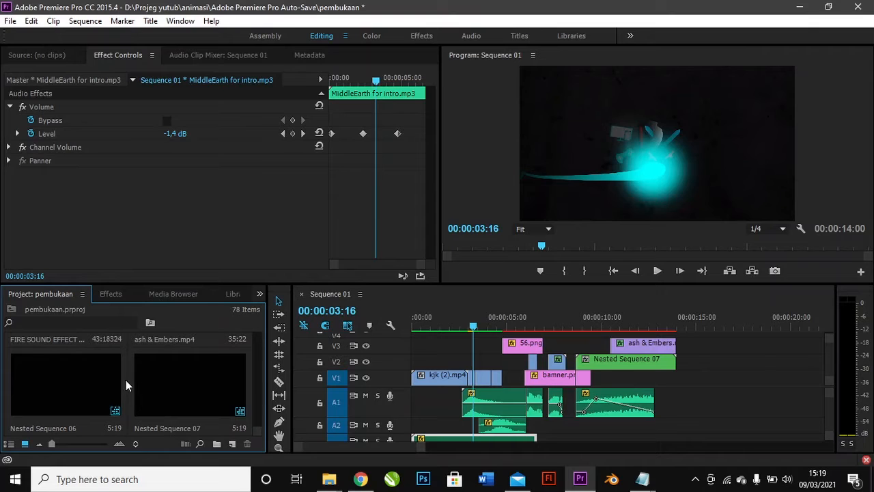
- Preview the glow's expansion up to 00:00:04:37 and inspect the scale keyframes of the last kjk (2).mp4 segment
click(475, 327)
drag(478, 326, 501, 326)
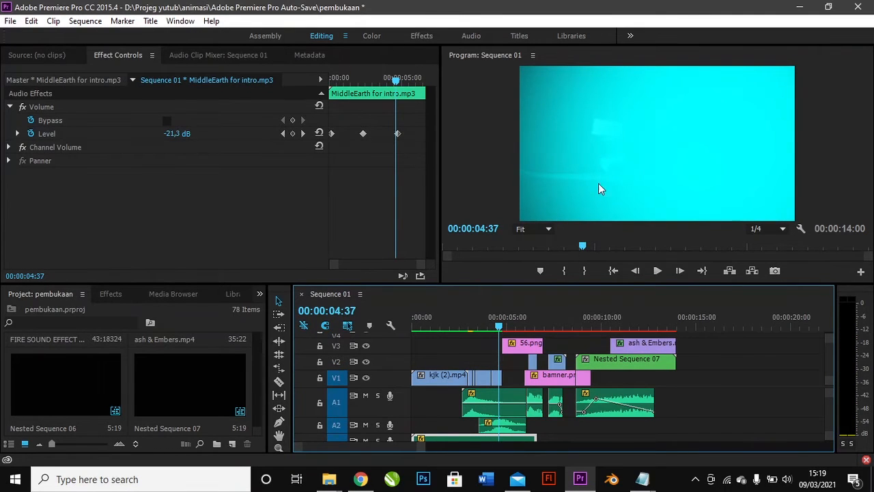
click(498, 377)
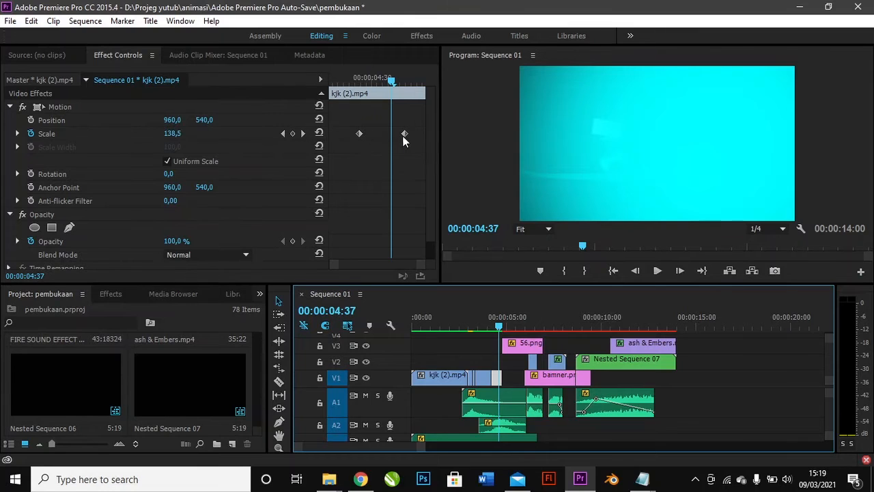
- Examine the 56.png scale and opacity keyframes across the flash transition and the settings of the EFFECT 10.mov lightning clip
drag(498, 327, 520, 329)
click(515, 347)
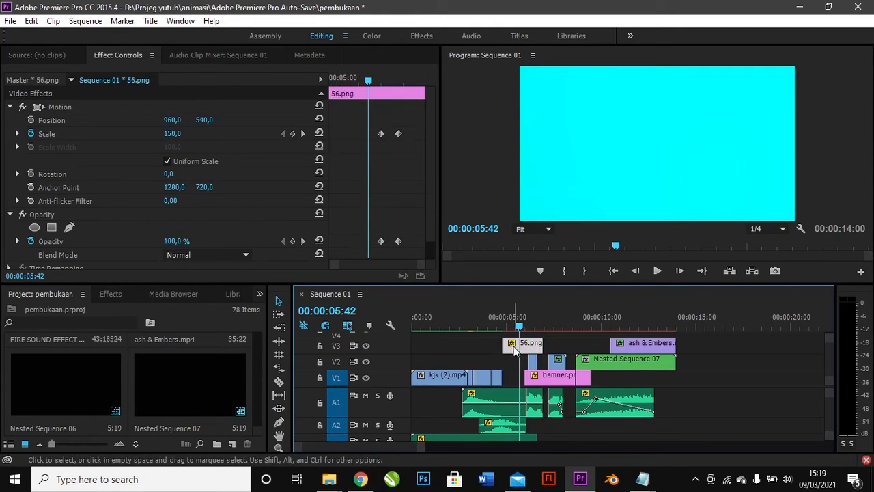
drag(519, 327, 527, 330)
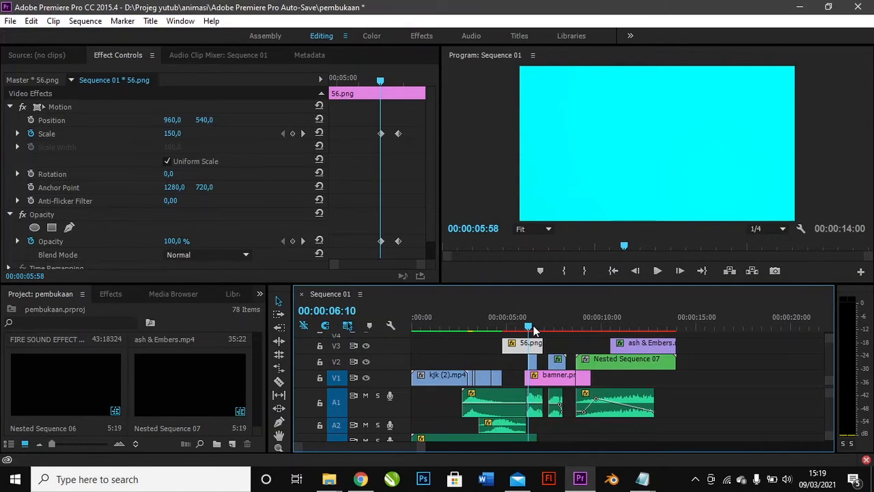
click(535, 330)
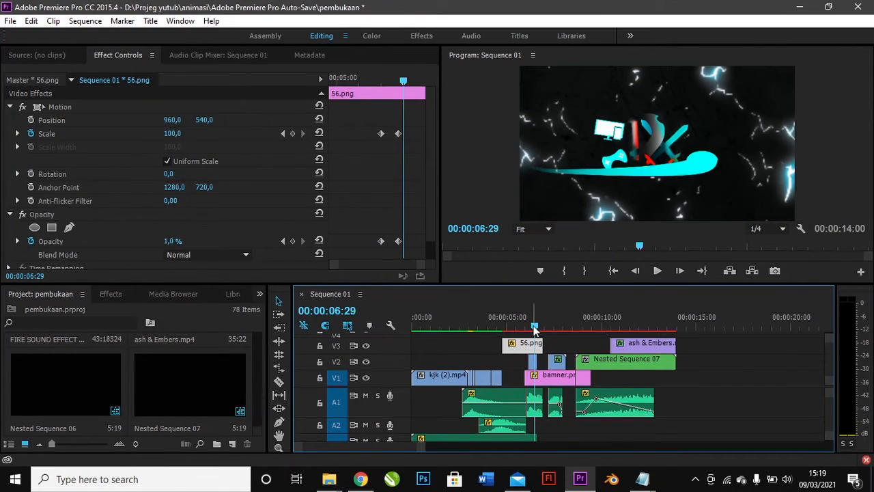
drag(535, 328, 535, 329)
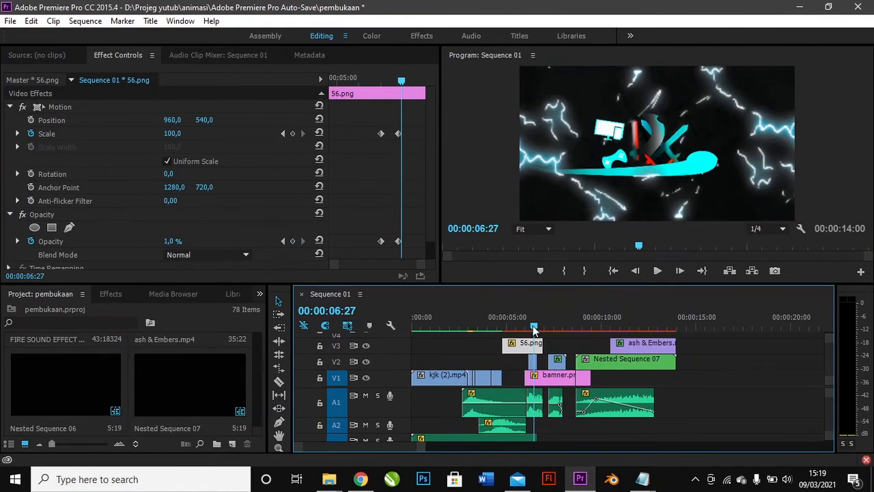
click(532, 362)
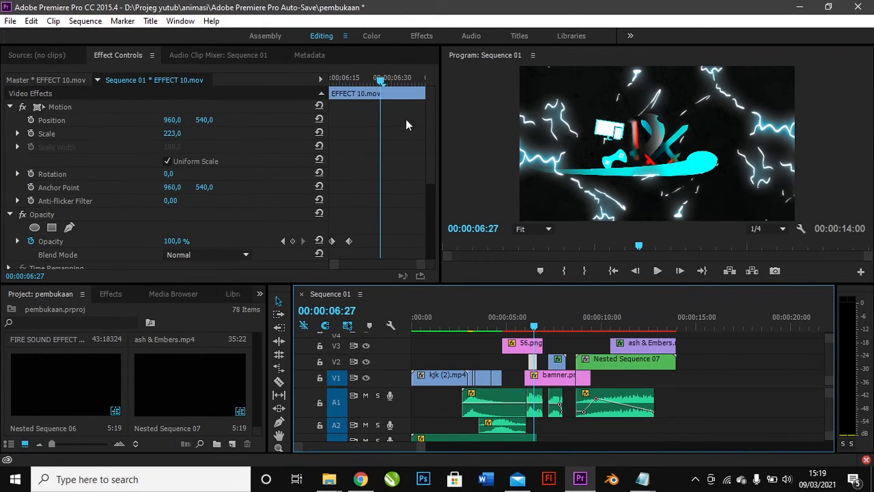
drag(427, 126, 429, 222)
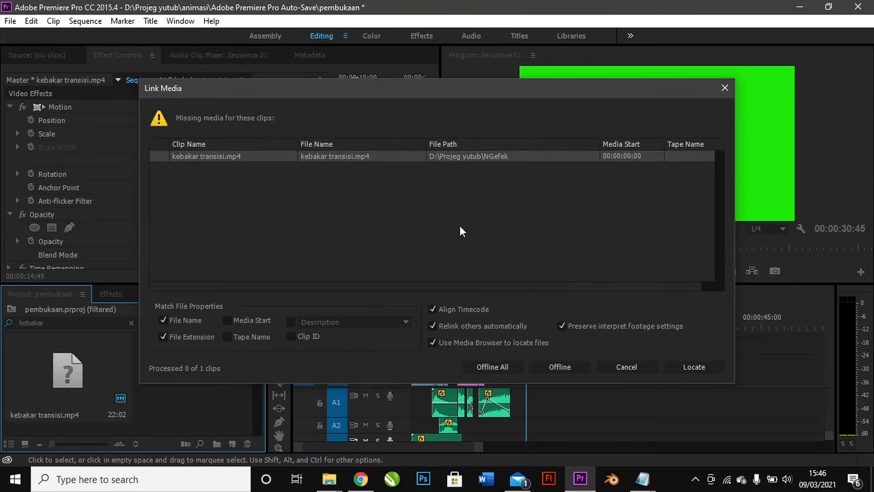
- Set the missing clip kebakar transisi.mp4 to offline
click(561, 366)
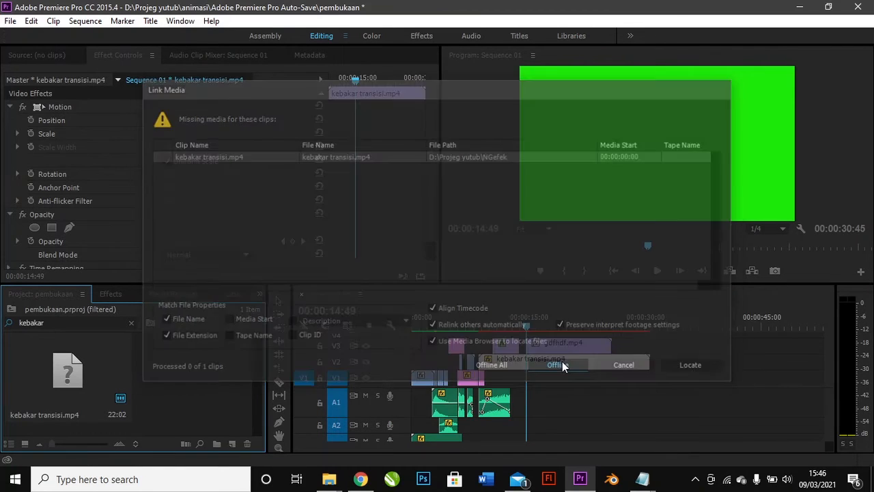
click(846, 324)
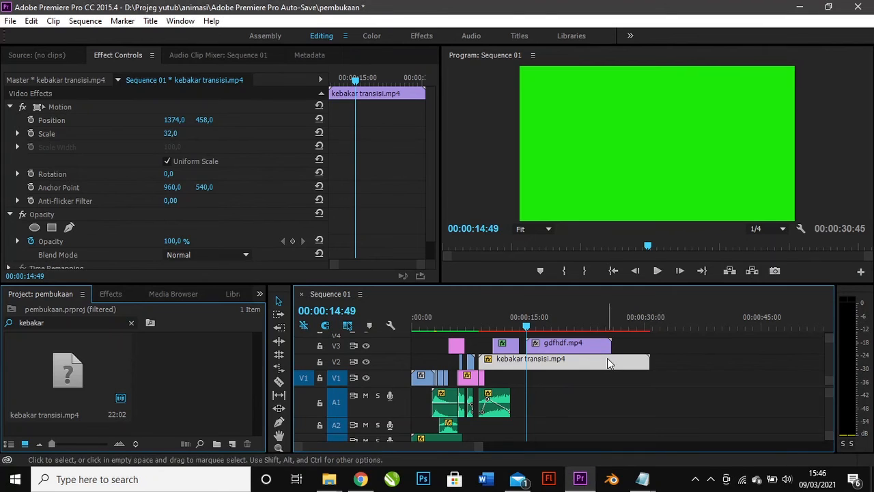
- Delete the kebakar transisi.mp4 clip from V2 and move gdfhdf.mp4 into its place above the second bamner.png segment
key(Delete)
click(557, 348)
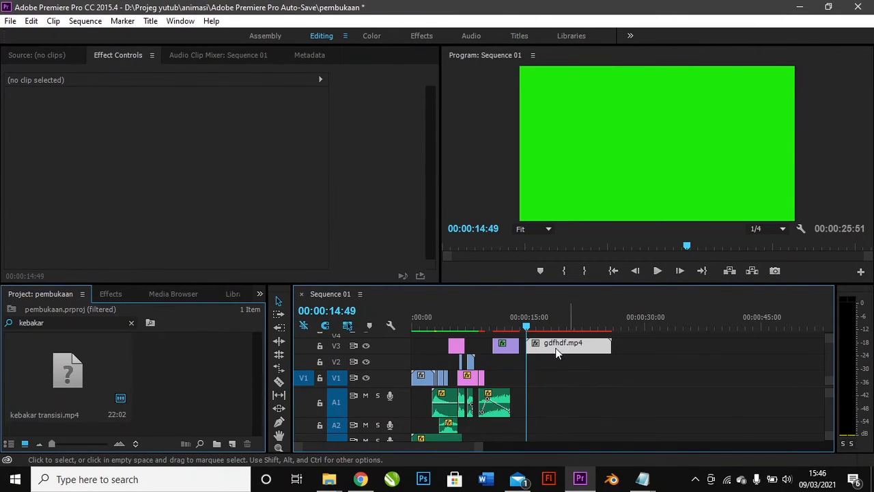
mouse_move(533, 353)
mouse_down()
mouse_move(523, 358)
mouse_move(526, 370)
mouse_up()
click(482, 327)
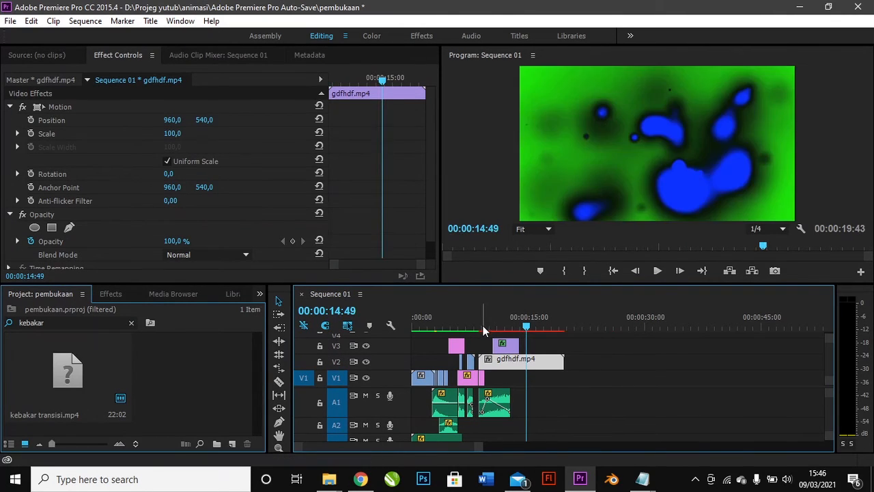
- Rate-stretch gdfhdf.mp4 to 207.52% so it ends with bamner.png, and review it back to 00:00:09:18
drag(479, 326, 513, 338)
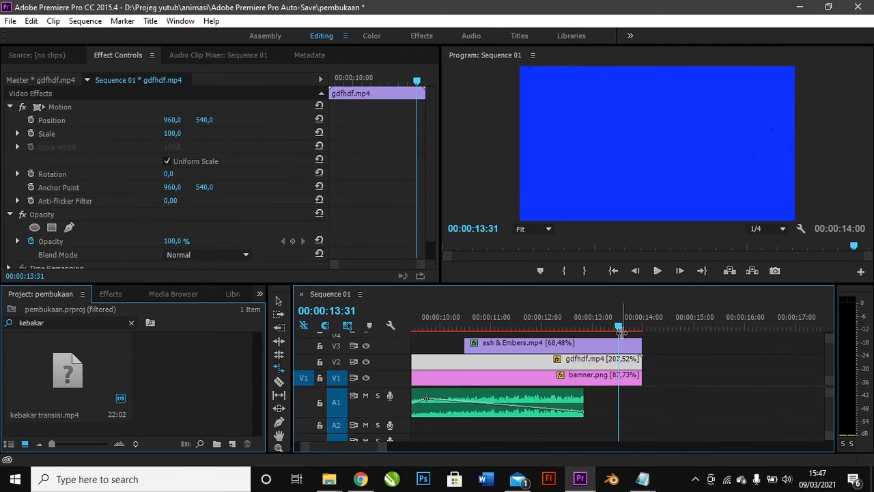
drag(619, 331, 606, 335)
drag(592, 332, 451, 337)
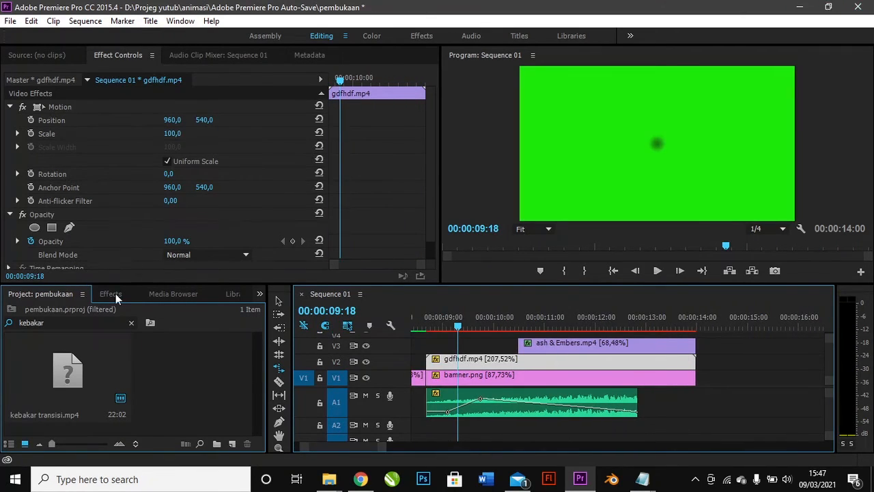
- Search the effects for "ultra" and apply the Ultra Key effect to gdfhdf.mp4
click(113, 294)
click(83, 310)
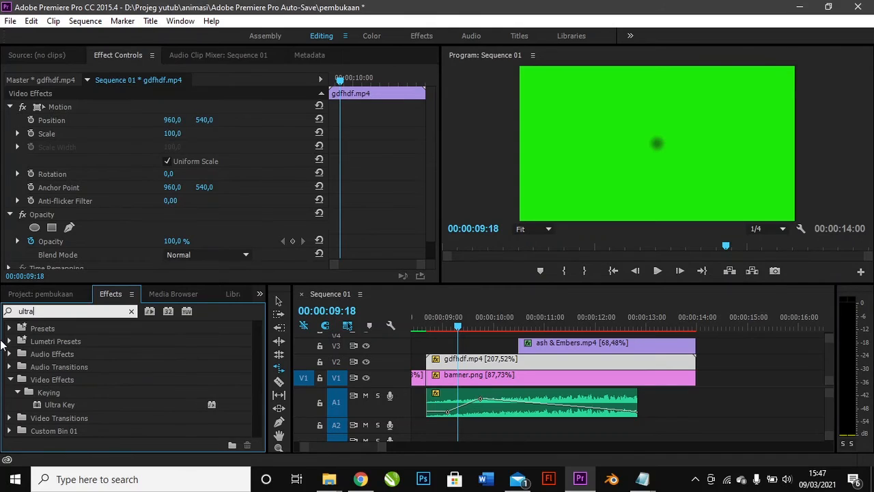
drag(71, 402, 447, 404)
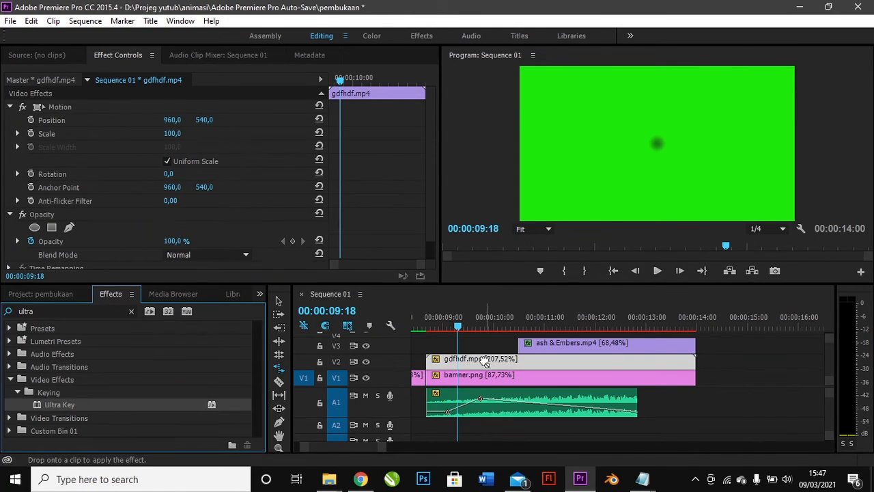
drag(485, 361, 483, 360)
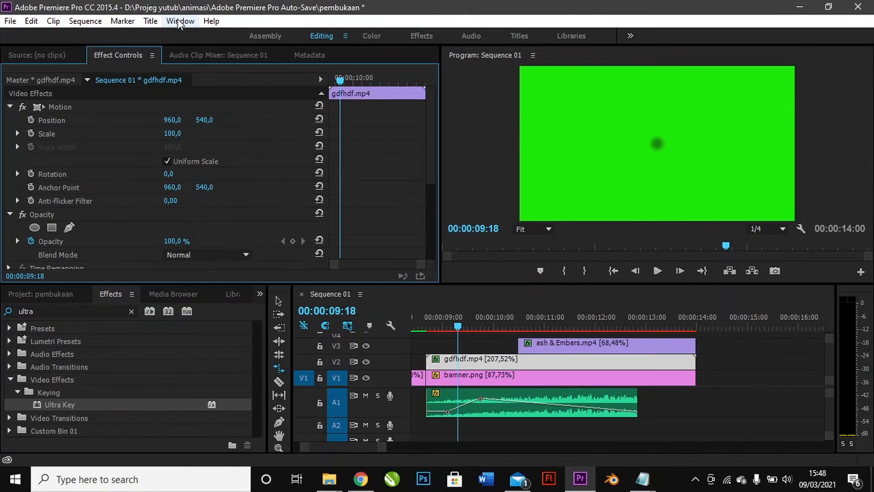
- Sample the green background as the Ultra Key key color and play the keyed transition over the logo
scroll(370, 157, down, 5)
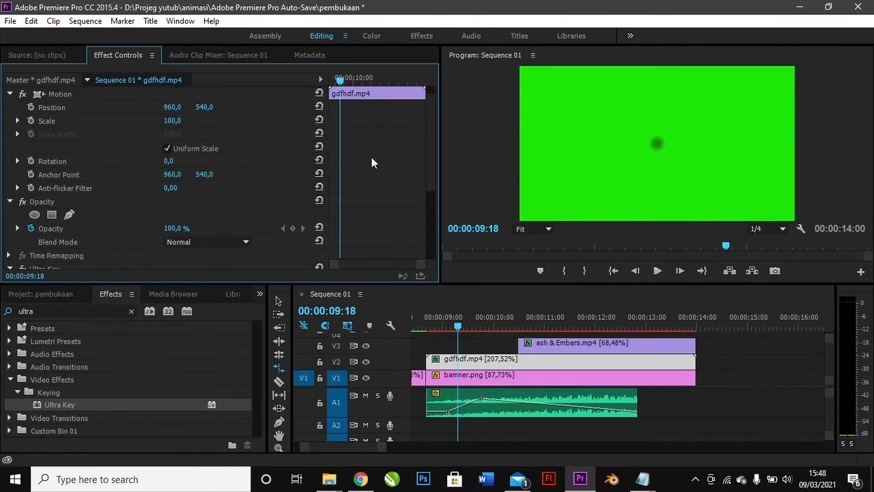
click(183, 195)
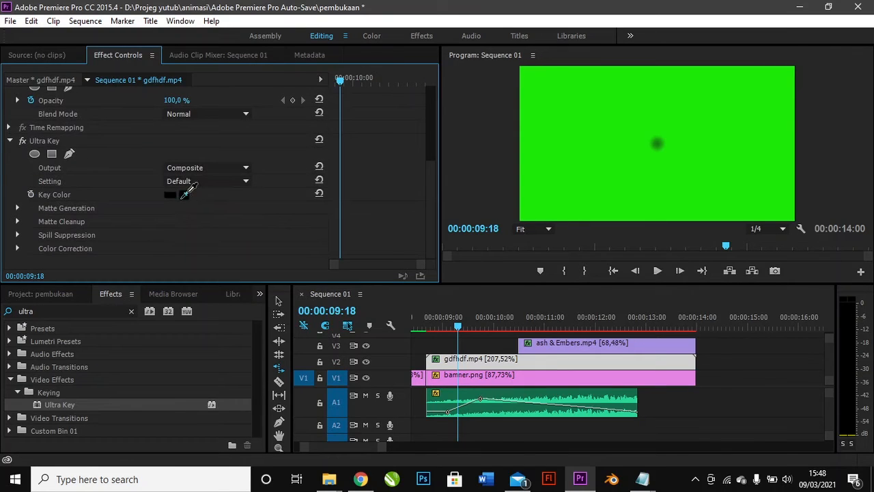
click(563, 167)
key(space)
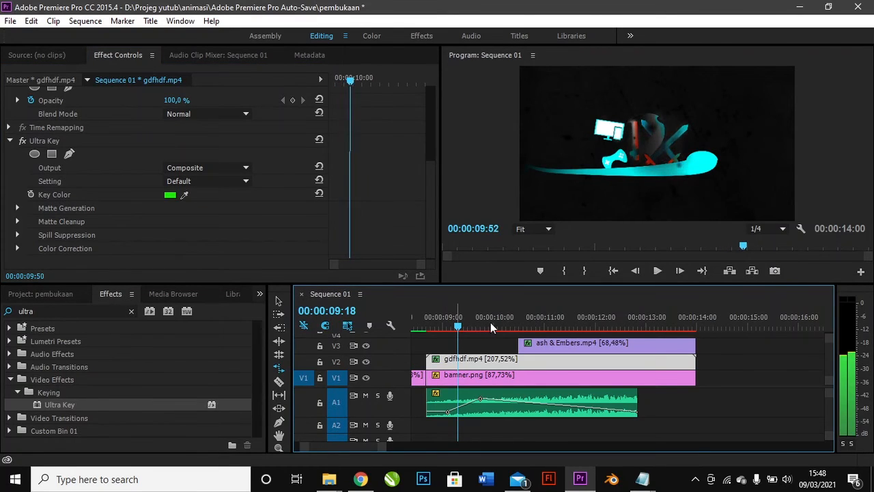
- Speed gdfhdf.mp4 up to 607.34% and move its separated end fragment four frames later to 00:00:10:33
click(530, 318)
drag(695, 361, 519, 361)
click(278, 302)
click(661, 378)
drag(521, 361, 526, 340)
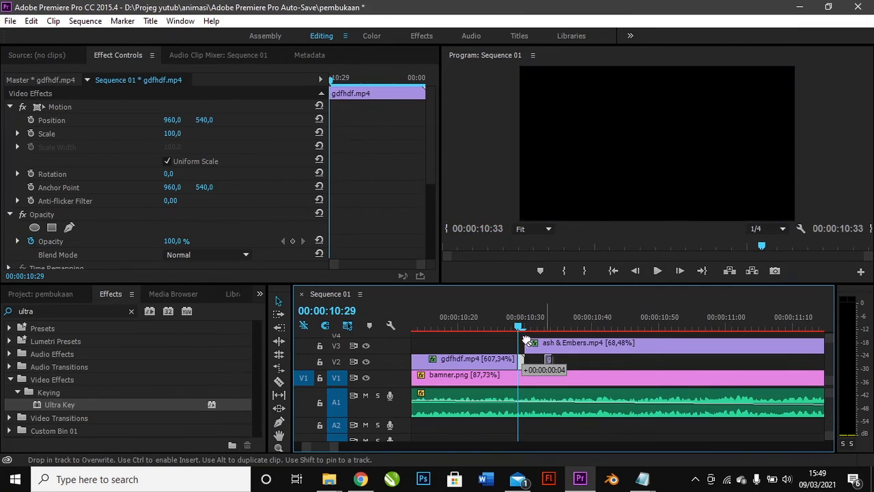
- Try to freeze the separated gdfhdf.mp4 fragment with a frame hold at 00:00:10:33 and extend it past 00:00:11:30
click(545, 326)
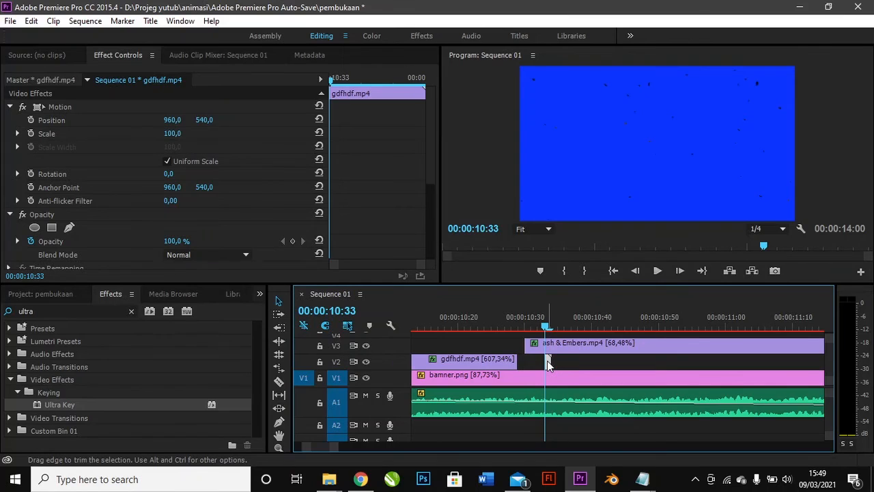
right_click(547, 361)
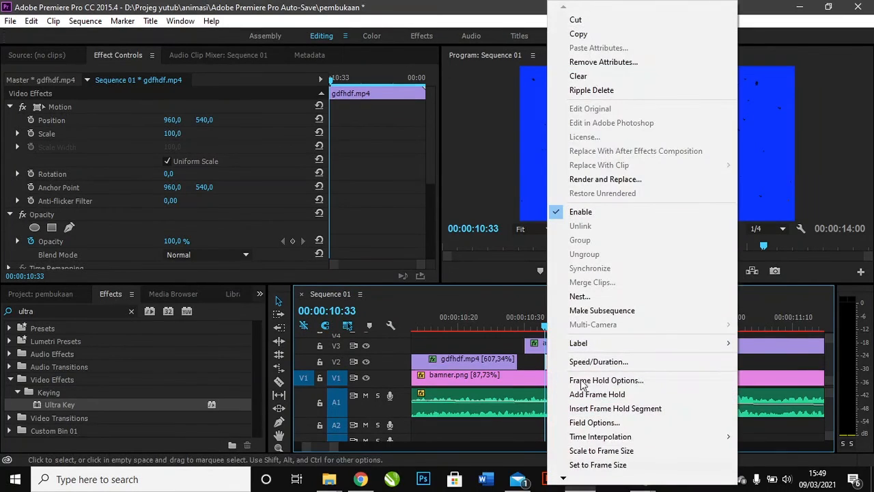
click(601, 393)
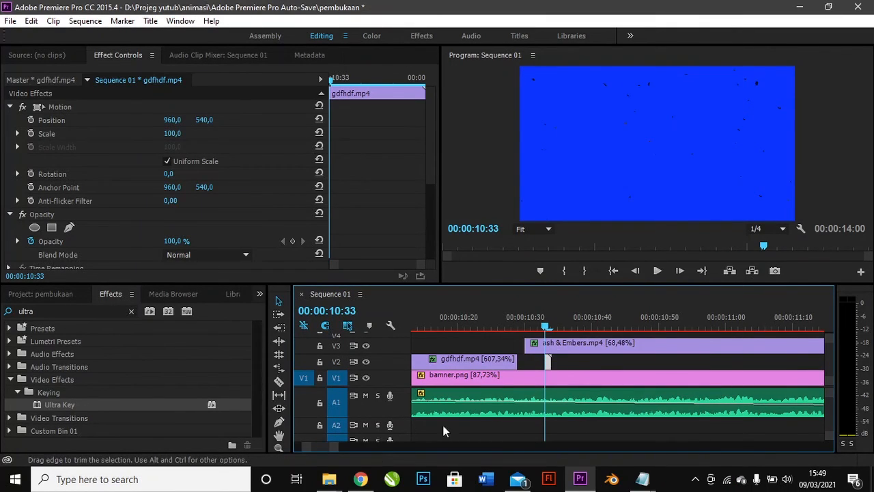
drag(322, 443, 352, 447)
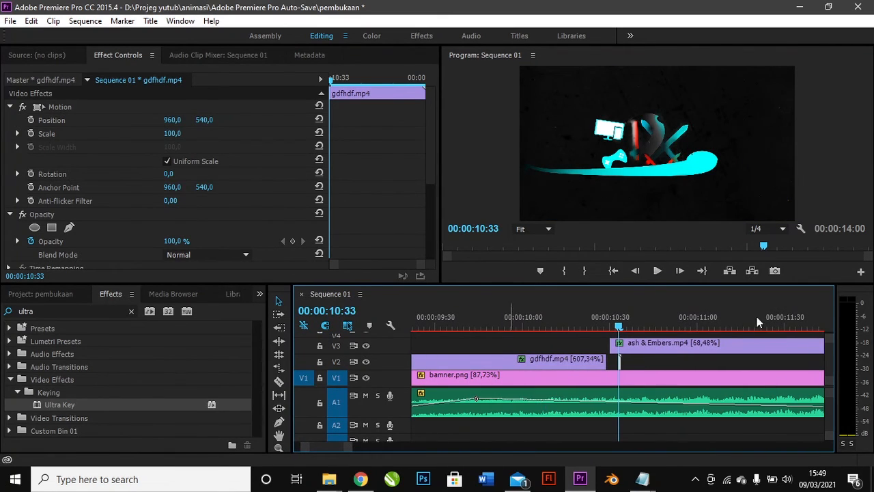
drag(623, 357, 792, 361)
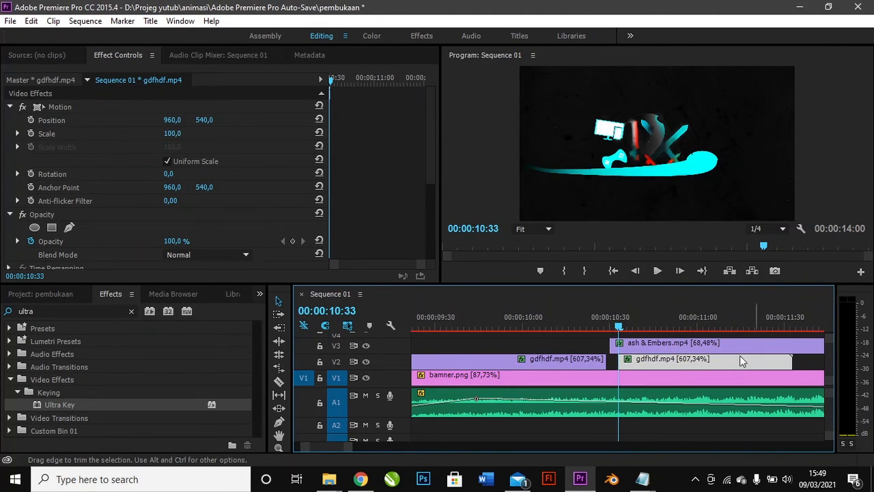
- Remove the extended gdfhdf.mp4 segment and slow the end fragment to 16.75% so it fills V2 up to bamner.png's end
drag(727, 362, 723, 361)
drag(348, 446, 369, 447)
mouse_move(618, 327)
mouse_down()
mouse_move(611, 328)
mouse_move(624, 329)
mouse_up()
key(Delete)
click(538, 327)
right_click(545, 363)
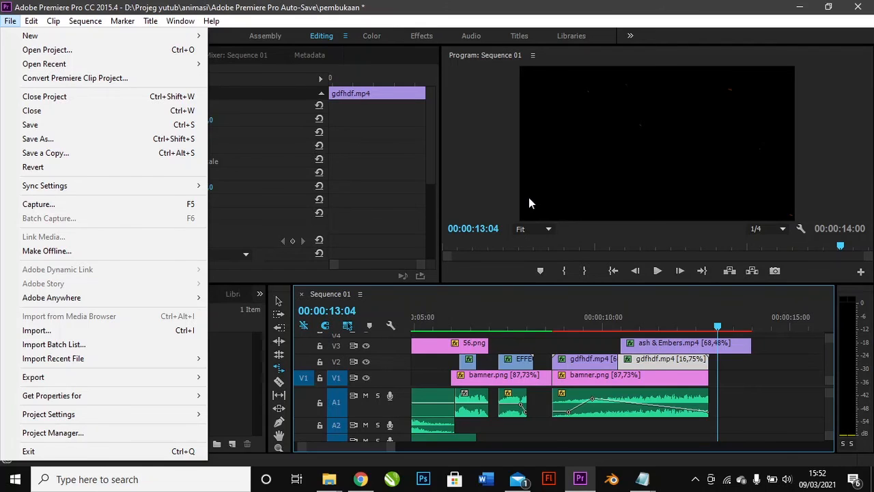
- Render the sequence's effect previews and play the intro's ending up to 00:00:12:59
click(488, 288)
key(Return)
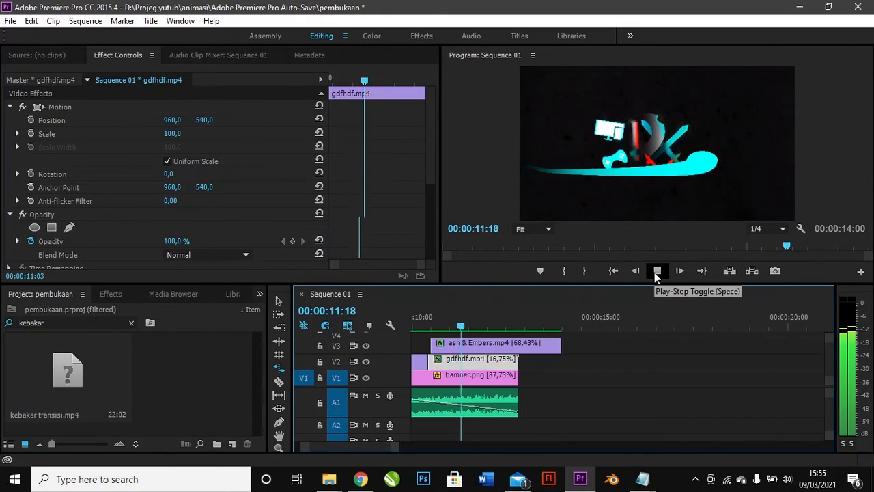
click(656, 271)
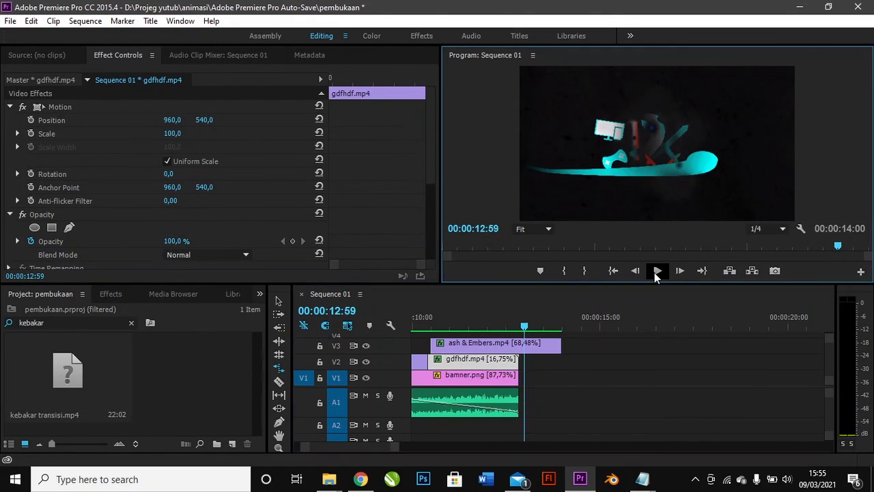
- Return the playhead to 00:00:11:26 and open the program monitor's playback resolution options
drag(526, 329, 467, 331)
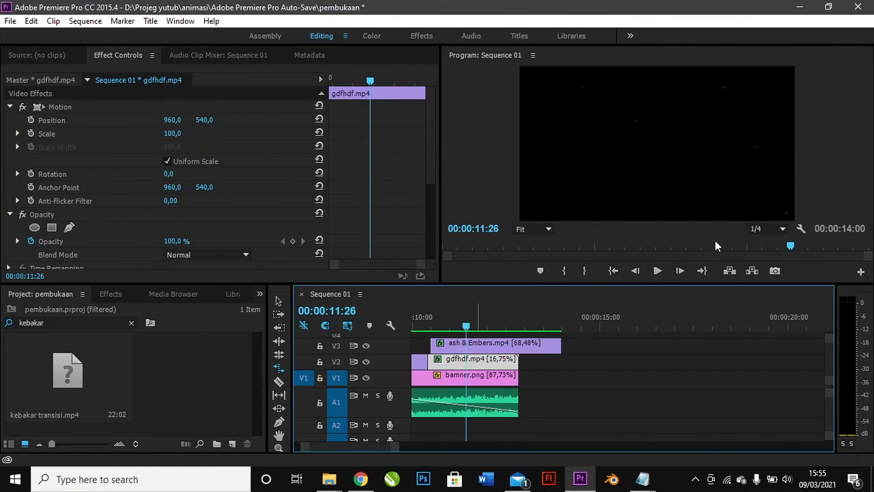
click(764, 232)
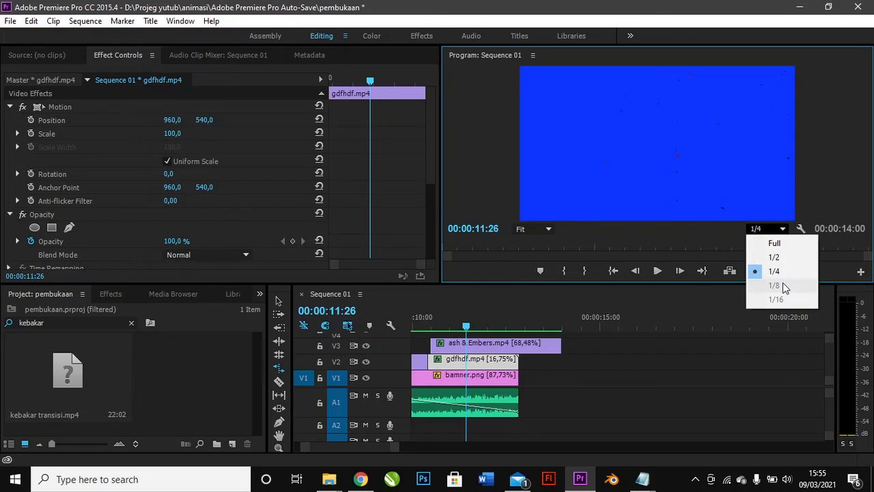